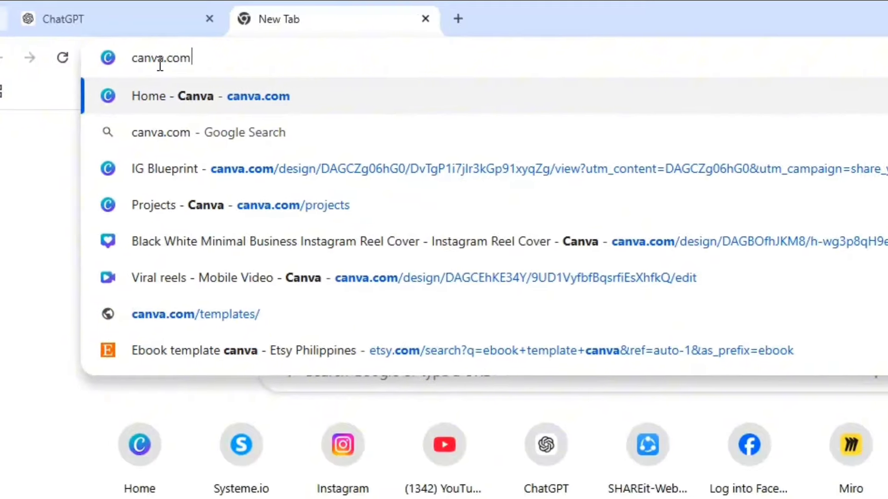
Step: Load canva.com and open its Templates library
key("Return")
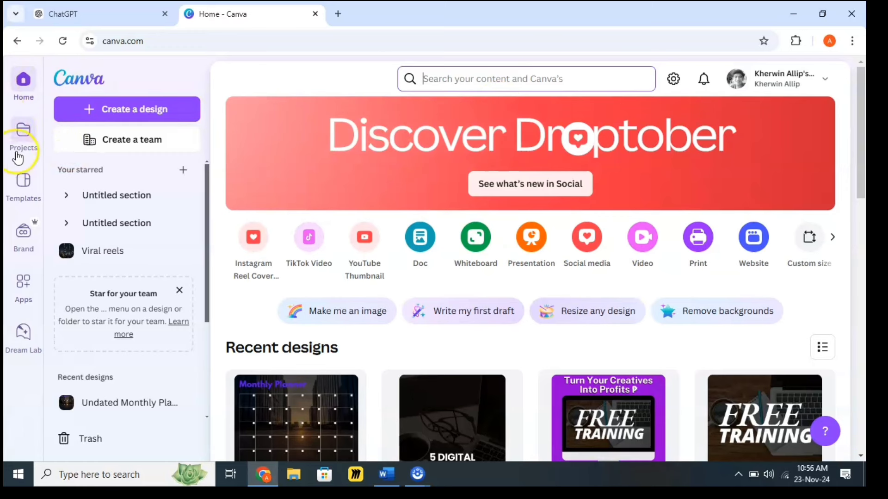
left_click(23, 198)
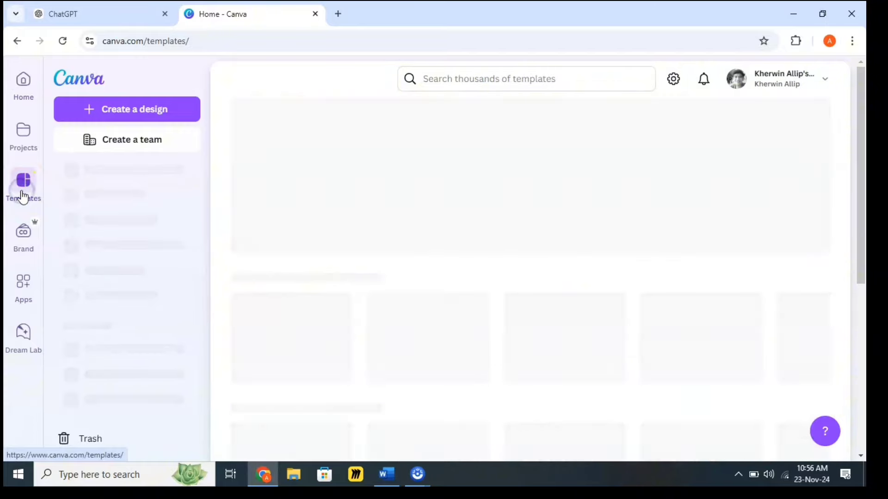
Step: Look through the templates page sections and the design formats listed under Browse by category
scroll(561, 153, "down", 5)
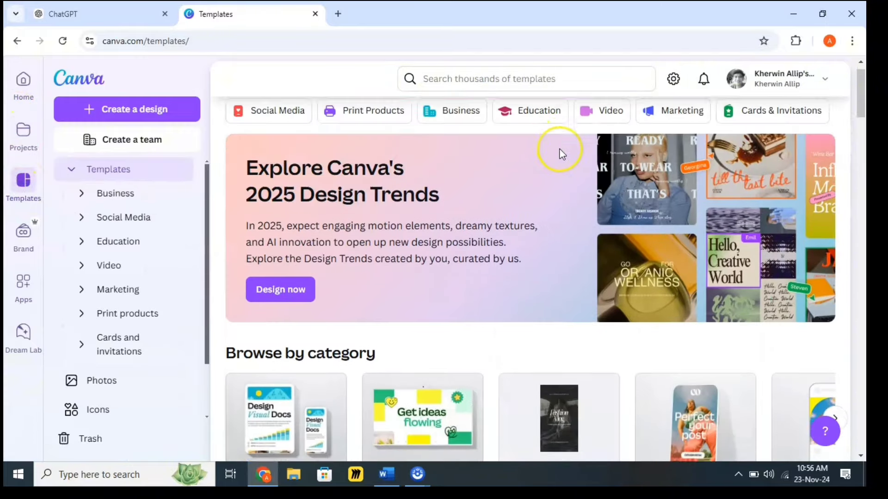
scroll(561, 154, "up", 3)
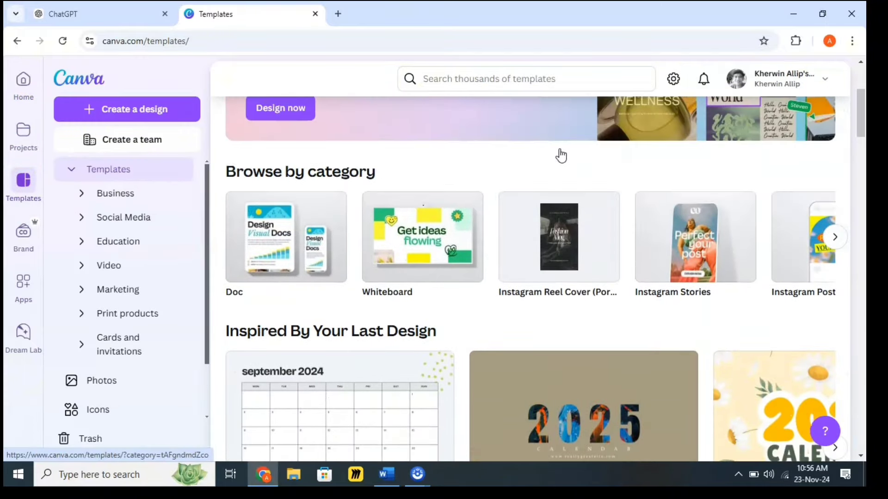
scroll(562, 155, "down", 4)
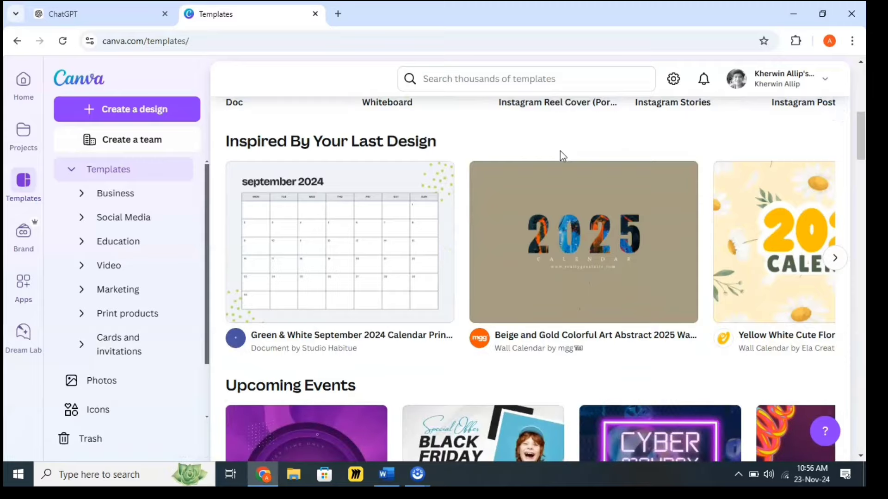
scroll(562, 157, "down", 4)
scroll(562, 157, "down", 6)
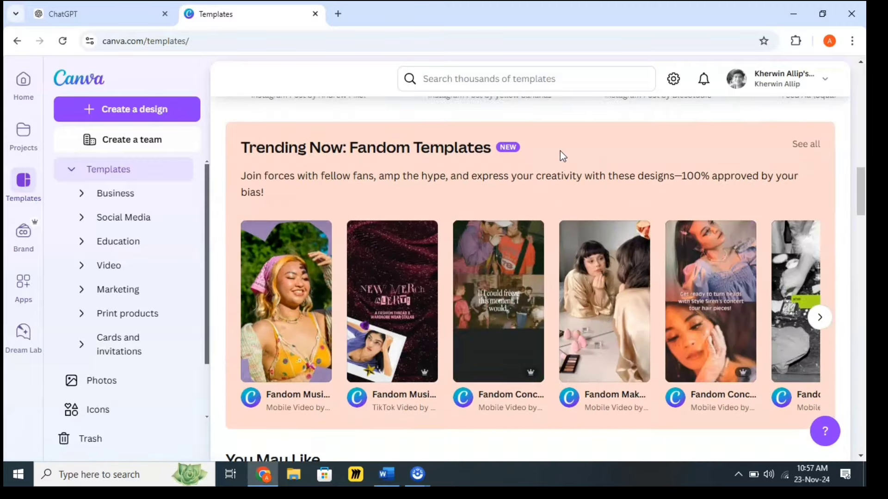
scroll(563, 155, "up", 5)
scroll(562, 152, "up", 8)
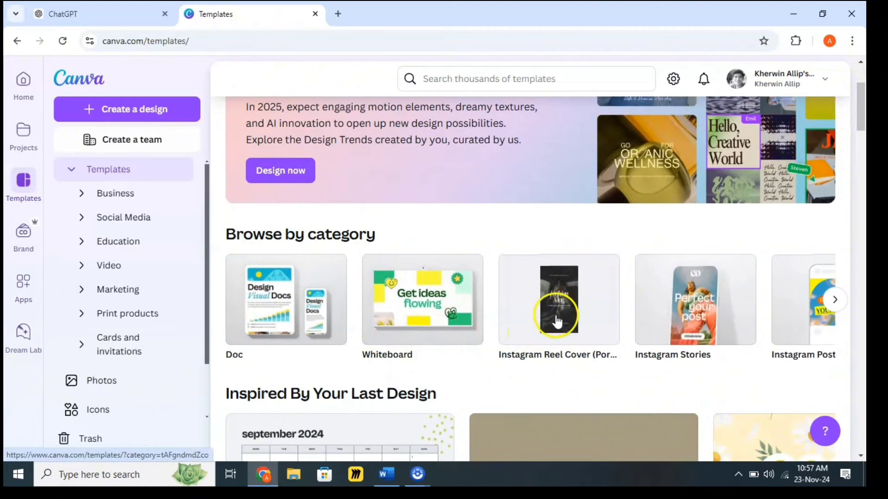
scroll(569, 296, "down", 1)
left_click(836, 237)
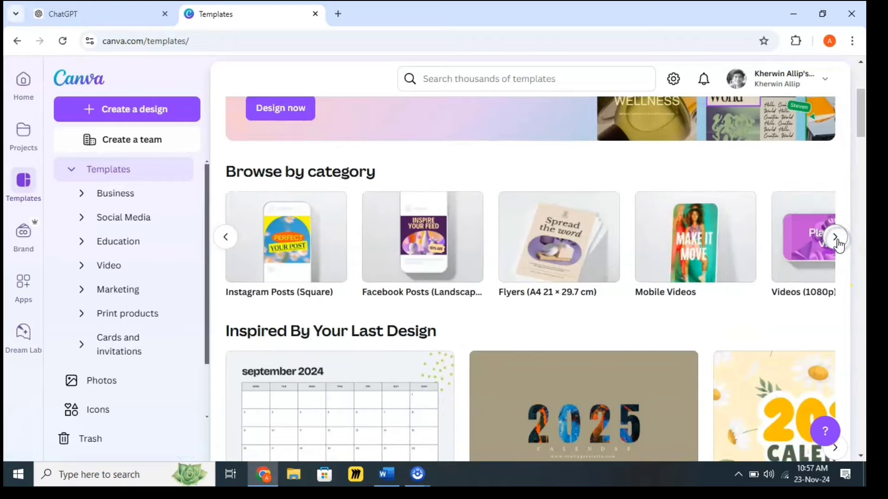
left_click(836, 238)
left_click(836, 238)
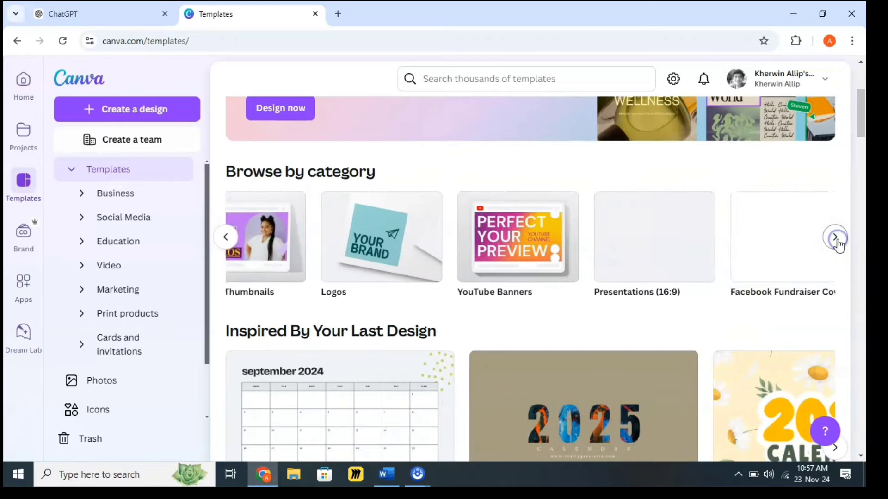
left_click(837, 238)
scroll(839, 243, "up", 4)
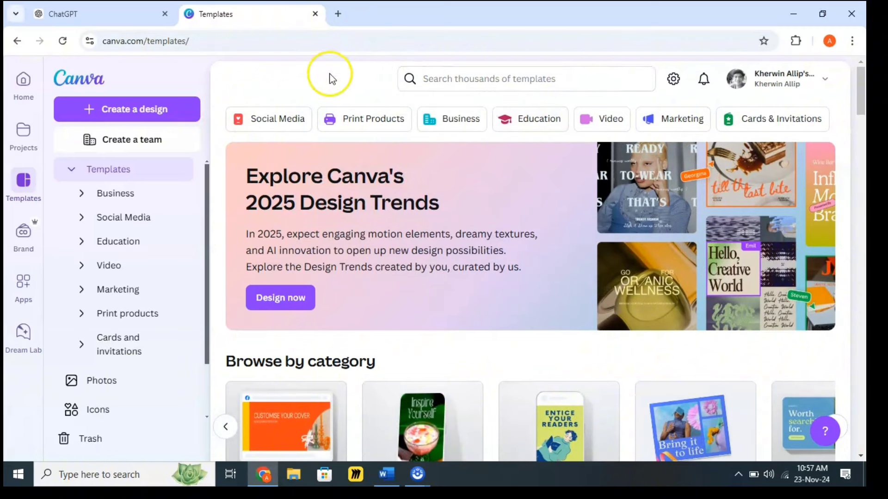
Step: Search the Canva templates for "journal"
left_click(464, 75)
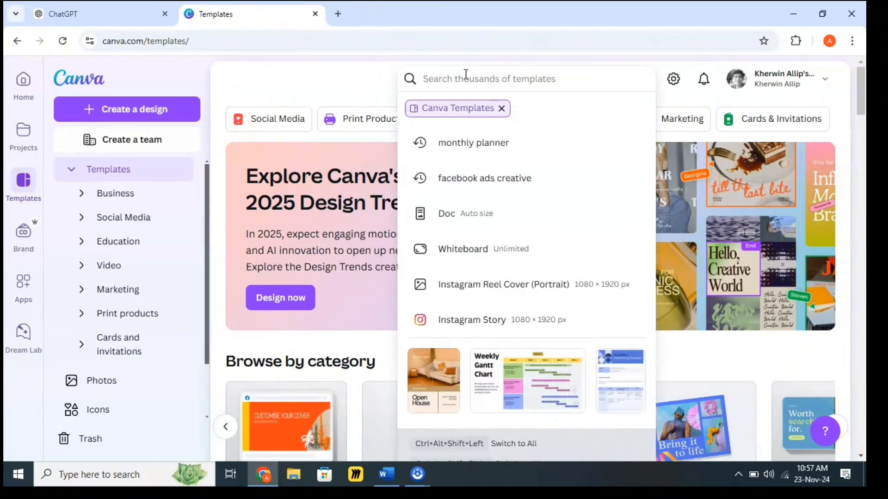
type("journal")
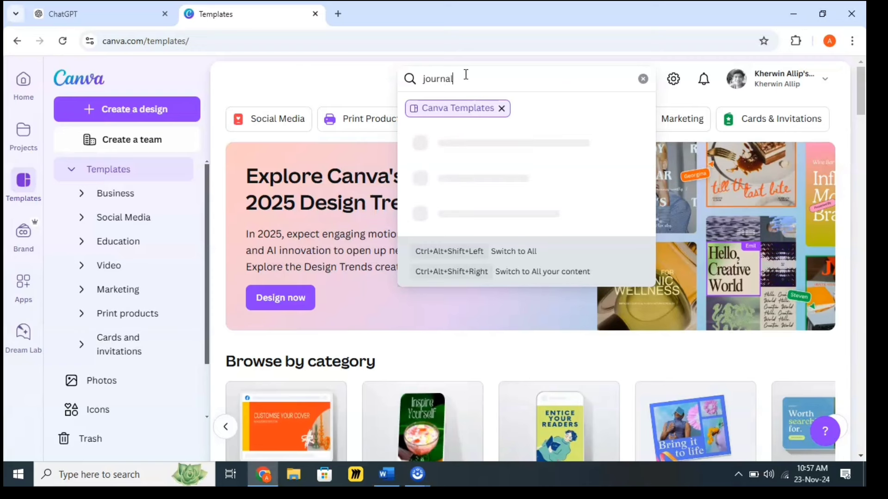
key("Return")
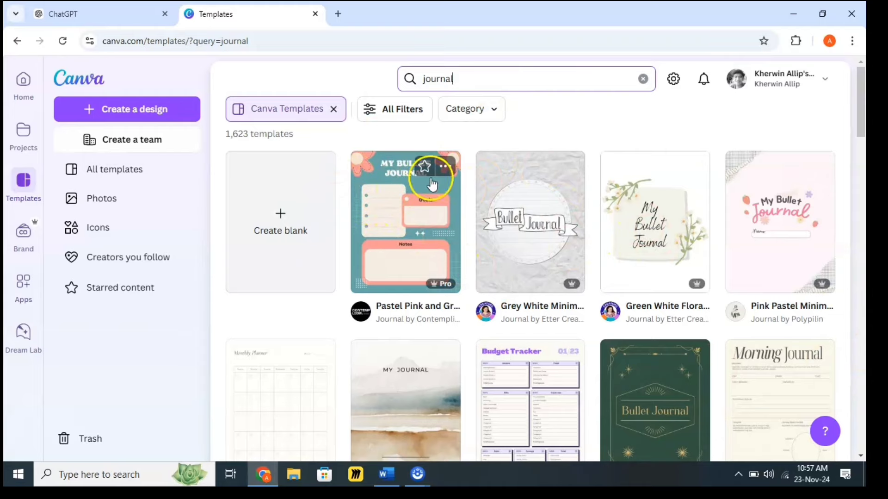
Step: Examine the journal template results, comparing covers, planner pages and daily journal layouts, including which ones are marked Pro
scroll(469, 264, "down", 2)
scroll(615, 265, "down", 8)
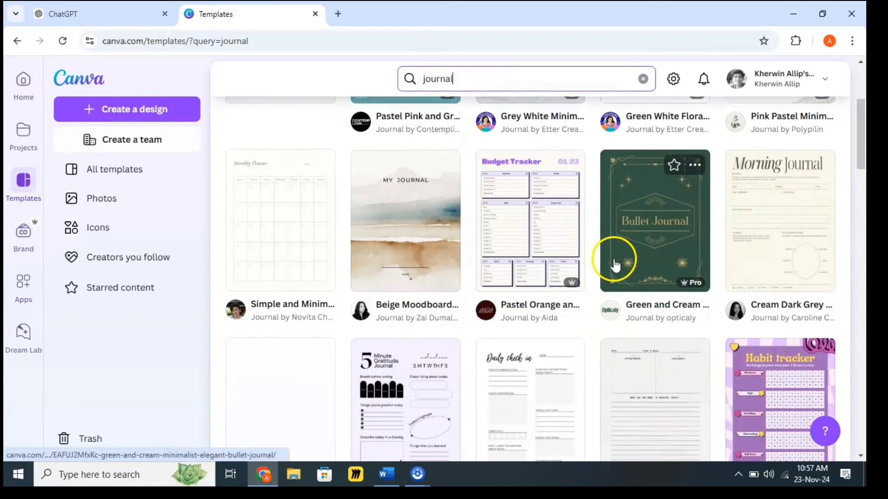
scroll(615, 260, "down", 5)
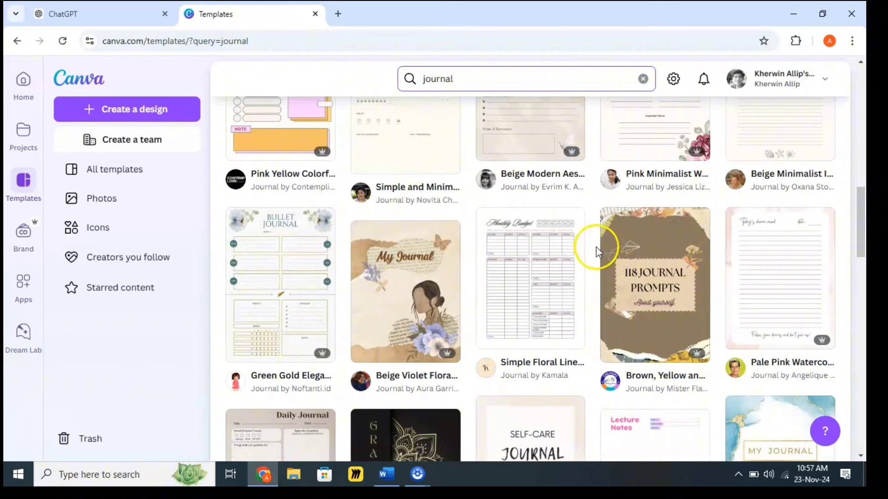
scroll(592, 249, "down", 6)
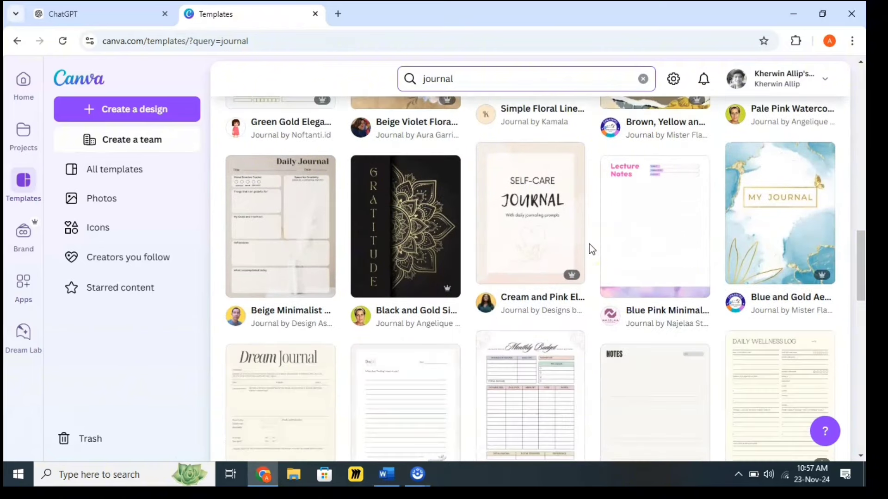
scroll(592, 249, "down", 4)
scroll(592, 249, "down", 5)
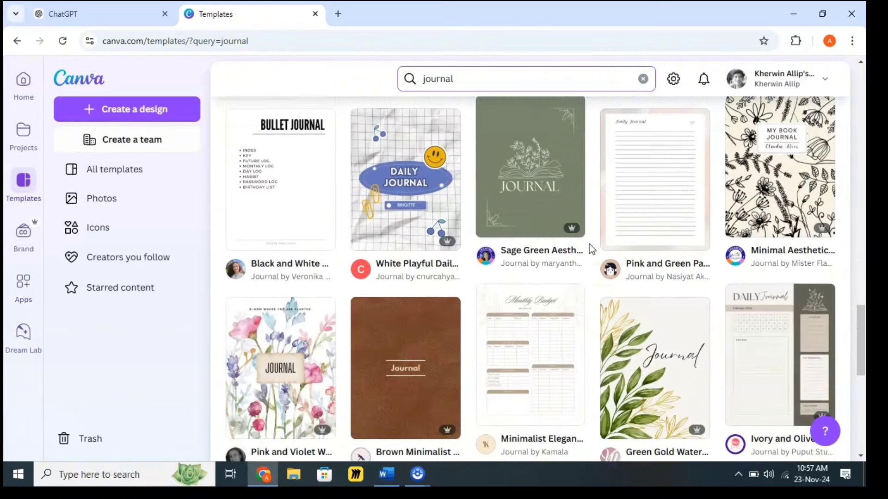
scroll(592, 249, "down", 1)
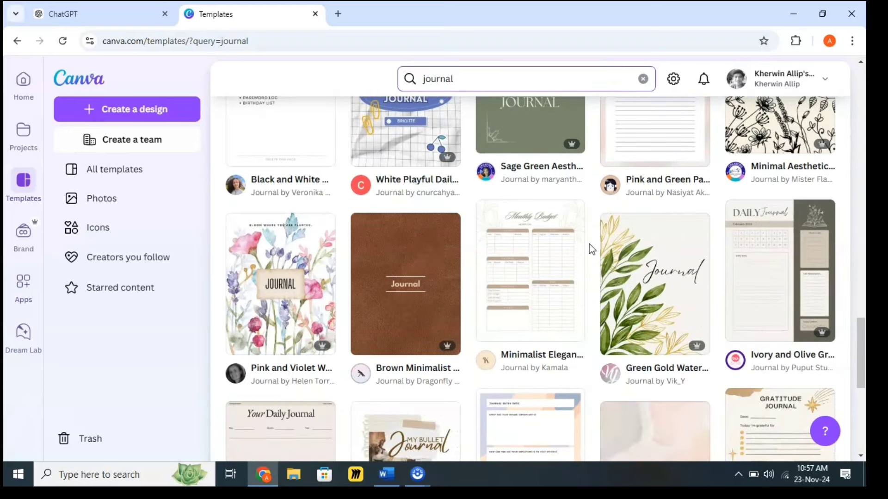
scroll(592, 249, "up", 3)
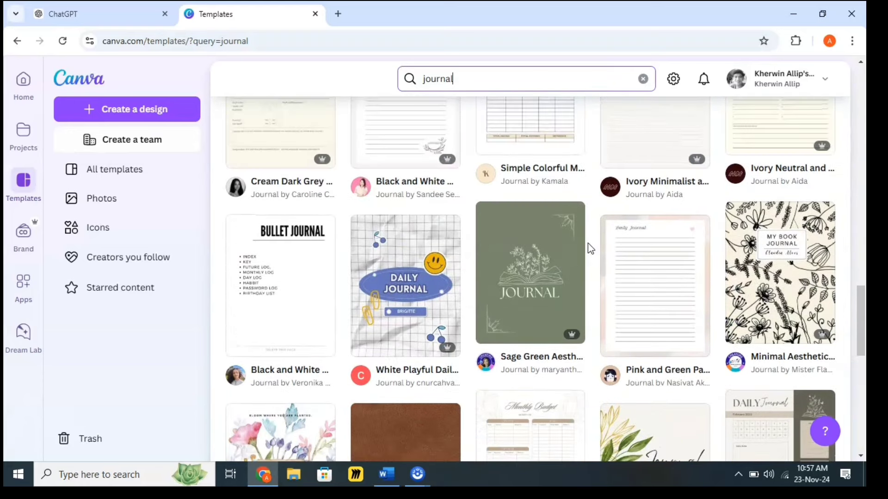
scroll(590, 245, "down", 1)
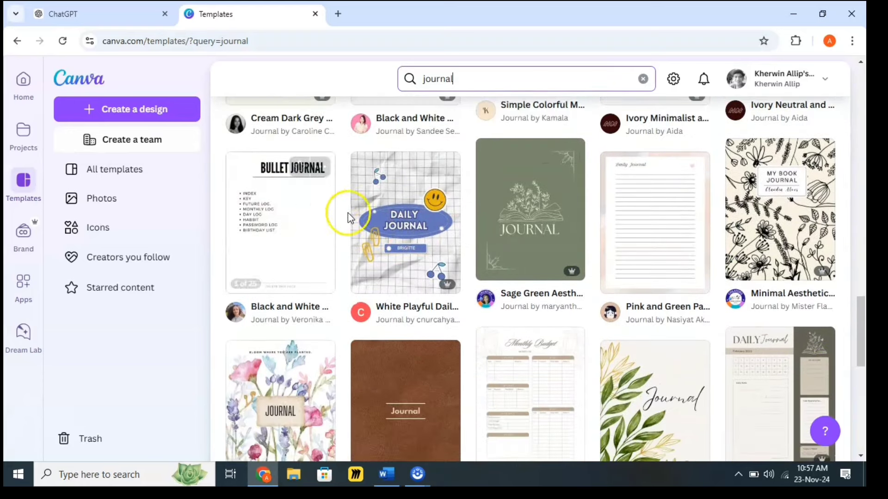
scroll(286, 217, "down", 5)
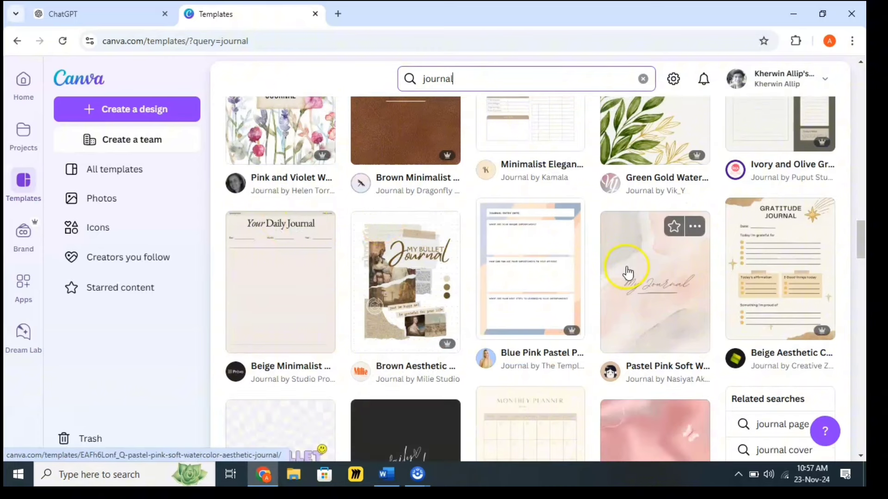
scroll(639, 273, "down", 4)
scroll(597, 278, "down", 4)
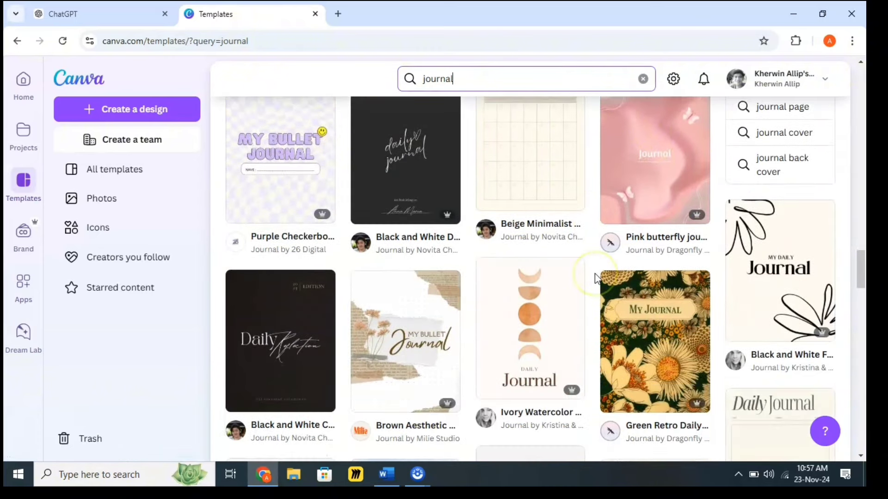
scroll(559, 311, "up", 3)
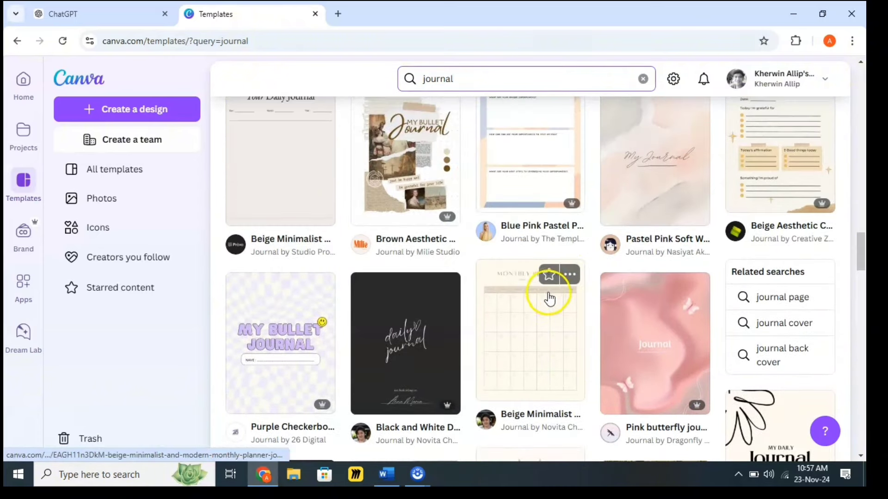
scroll(476, 272, "up", 3)
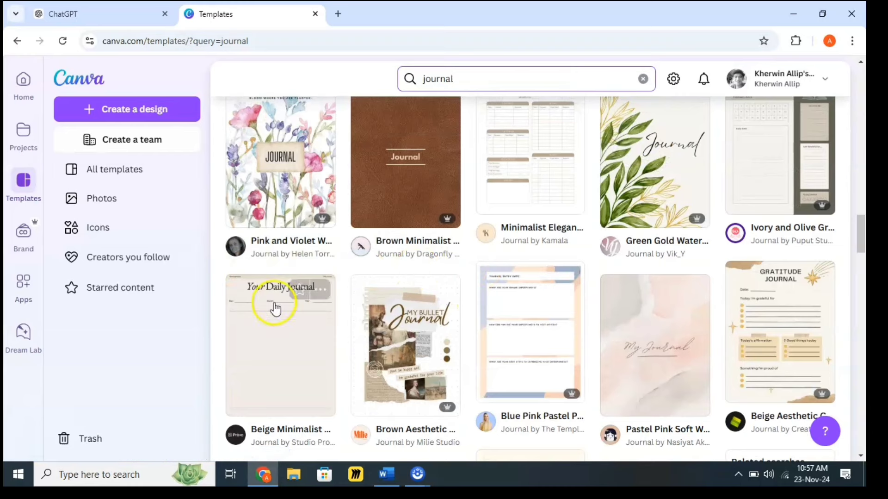
scroll(518, 275, "up", 2)
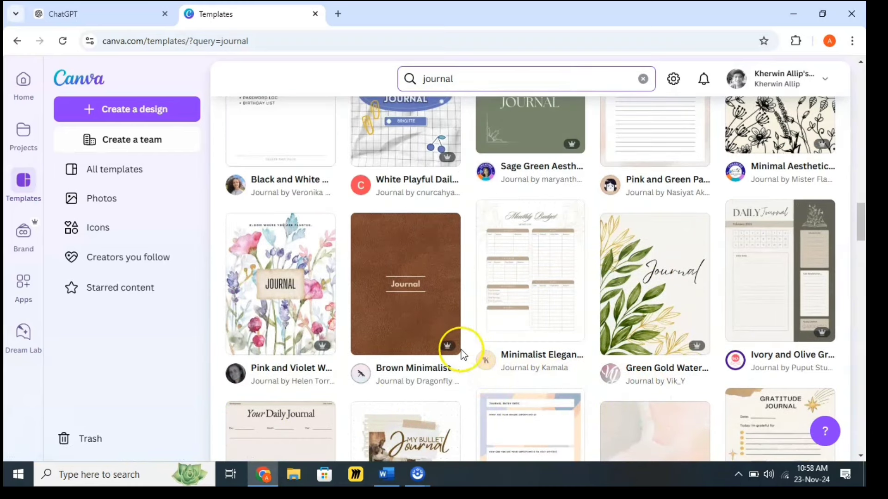
mouse_move(429, 347)
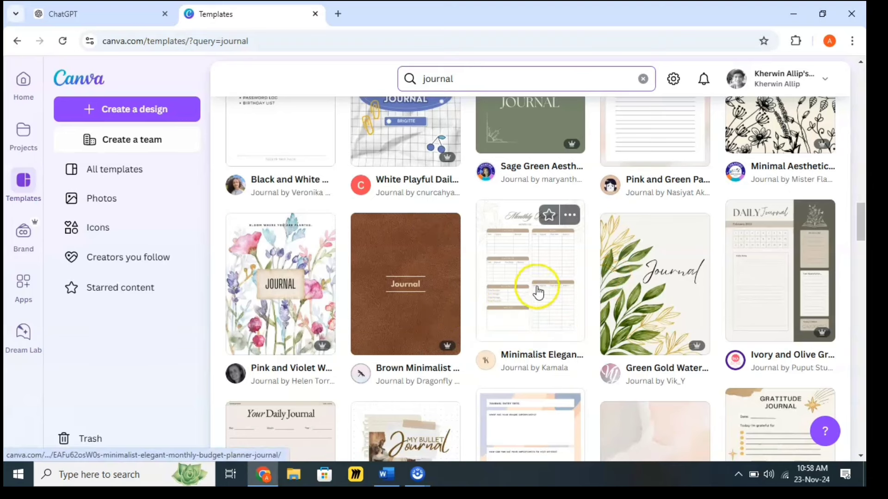
scroll(597, 301, "up", 3)
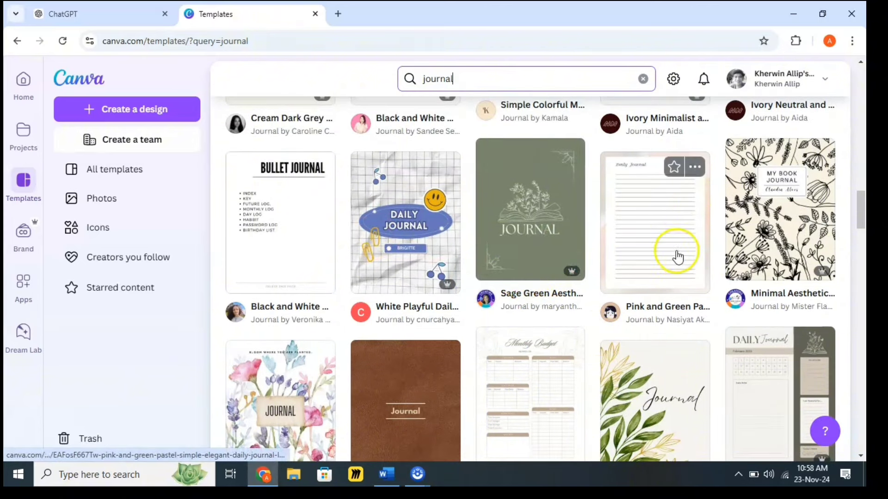
scroll(689, 254, "down", 10)
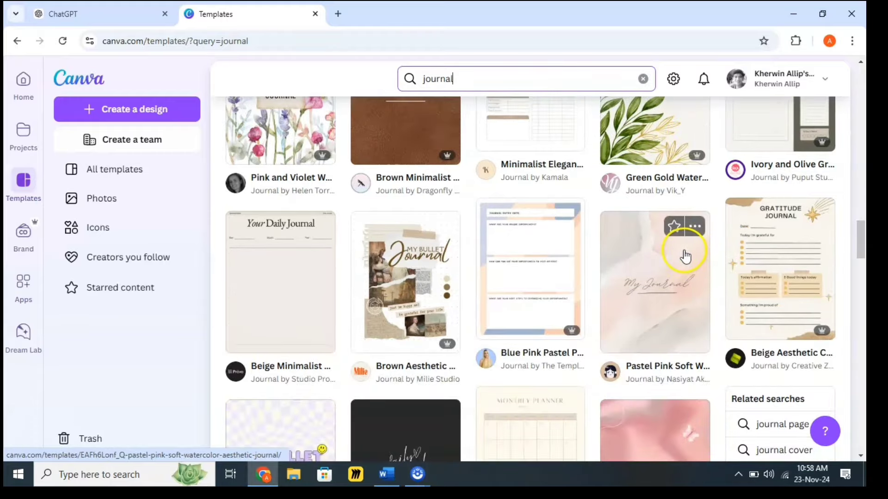
scroll(631, 198, "down", 3)
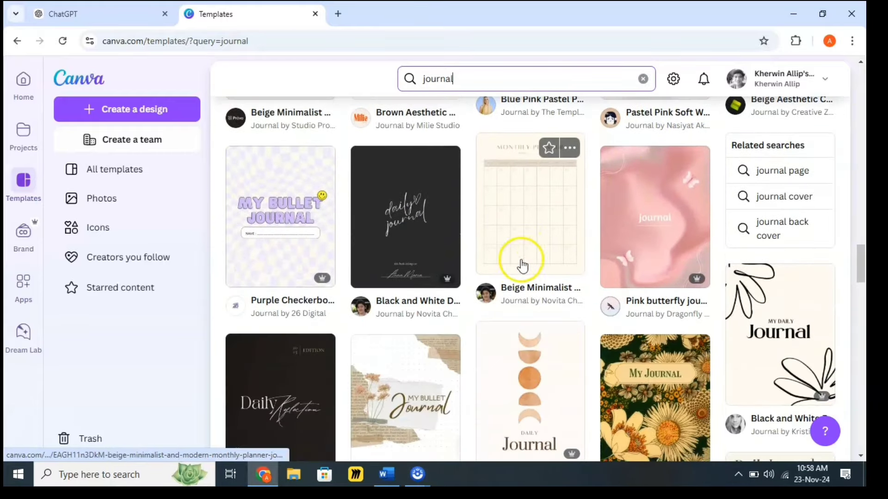
scroll(555, 242, "down", 1)
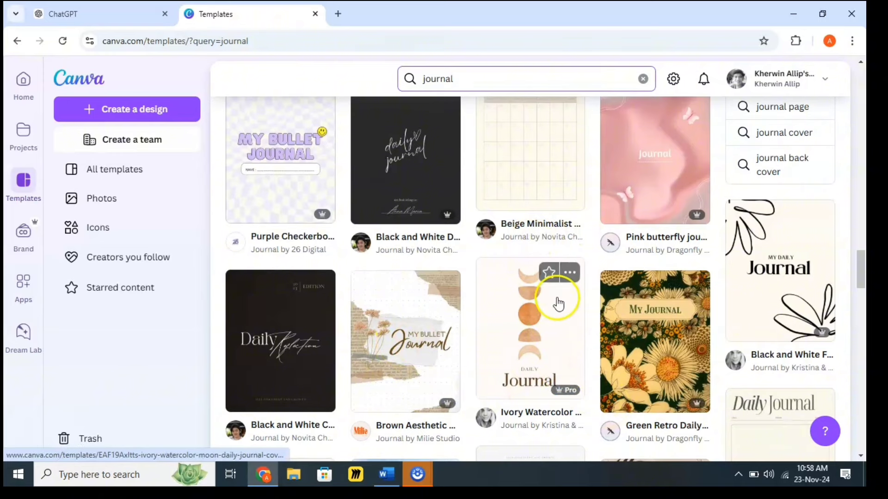
Step: Open the Beige Minimalist and Modern Monthly Planner Journal template, review its similar designs, and start customizing it
scroll(558, 302, "up", 2)
left_click(545, 311)
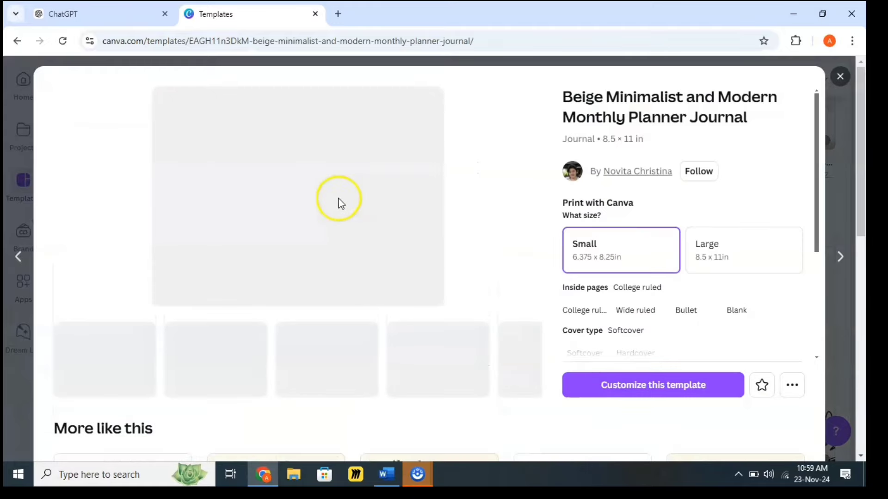
scroll(300, 266, "down", 6)
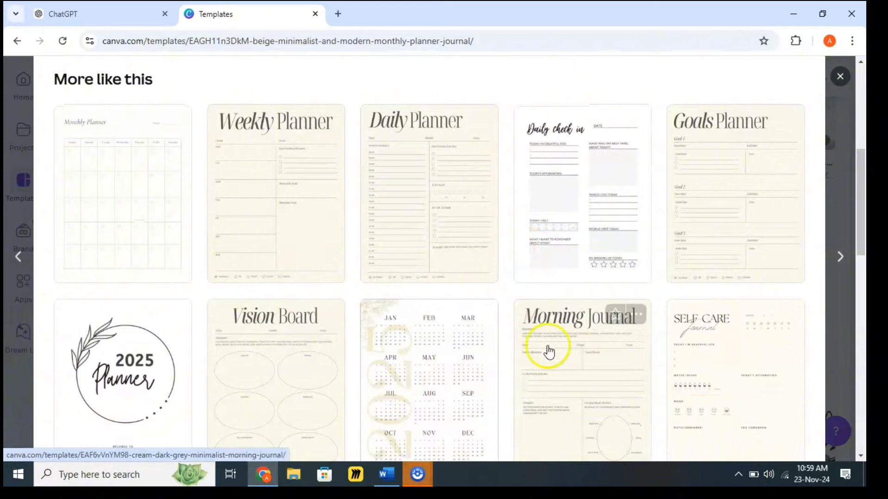
scroll(509, 358, "down", 3)
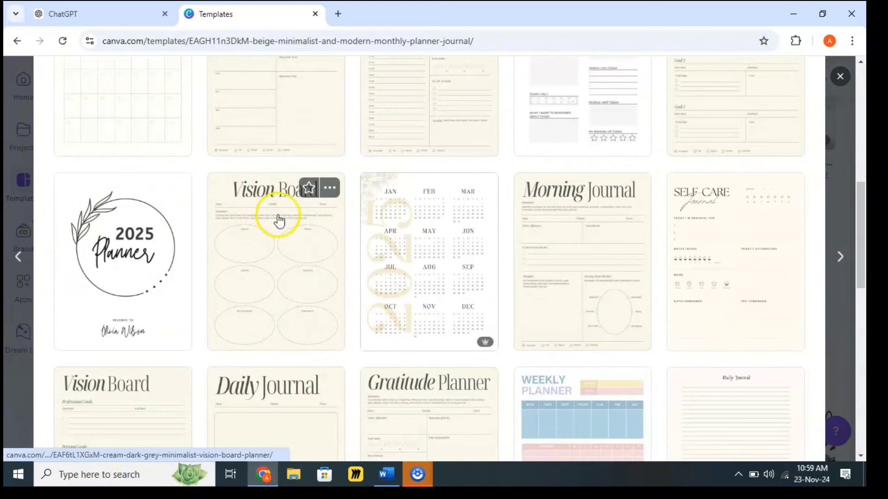
scroll(331, 240, "up", 10)
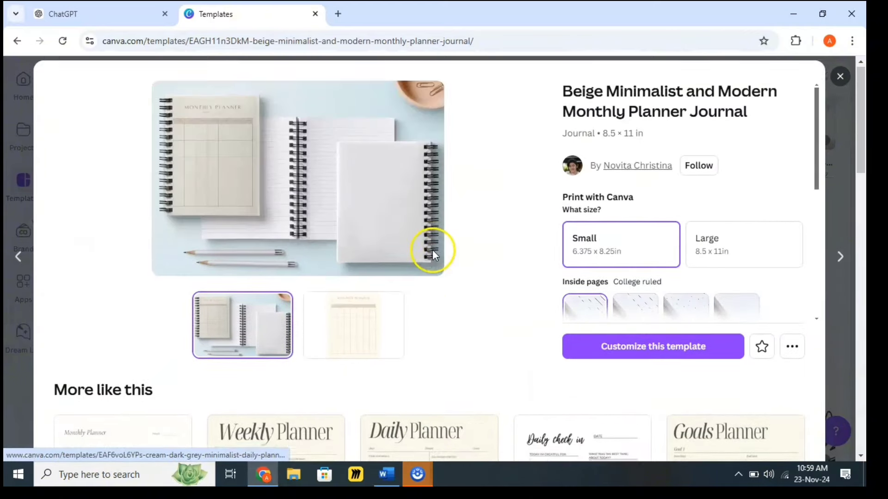
left_click(654, 352)
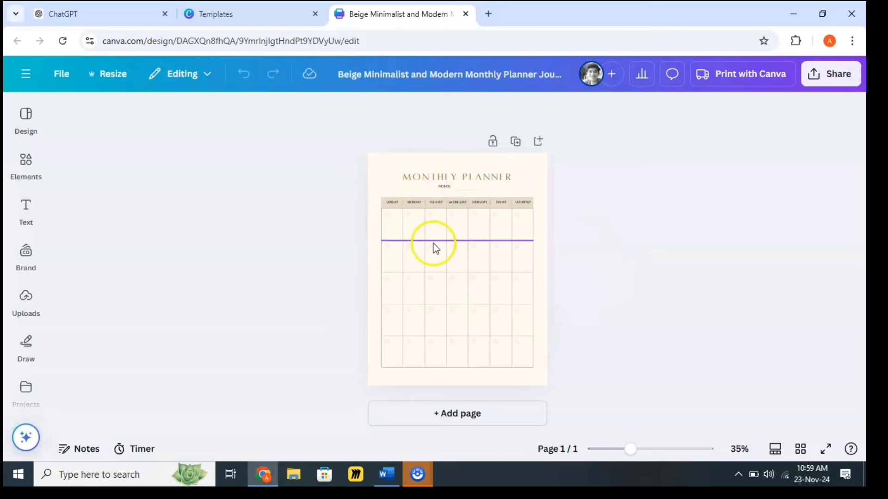
Step: Change the planner page's background to a custom light purple solid colour, #F0E3F4
left_click(383, 167)
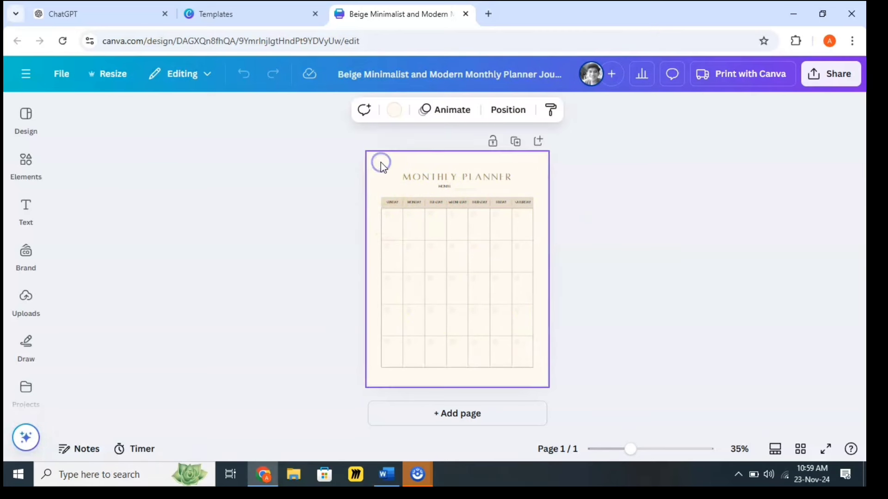
left_click(395, 111)
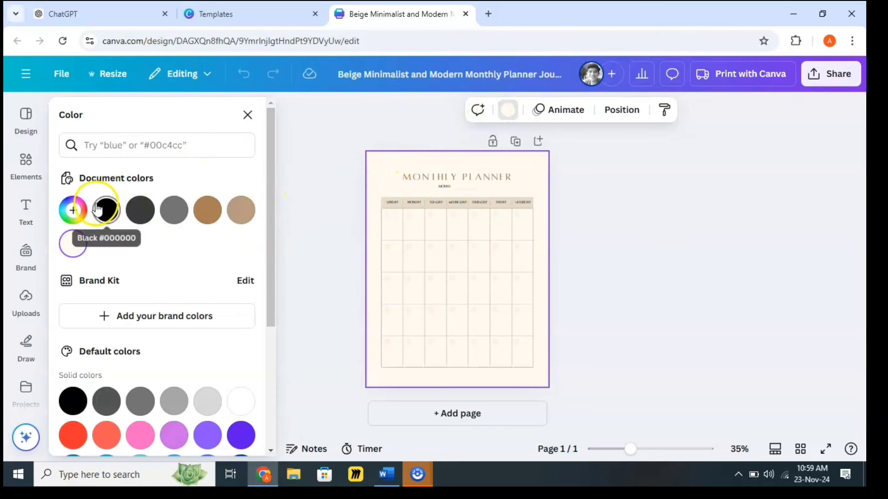
left_click(73, 210)
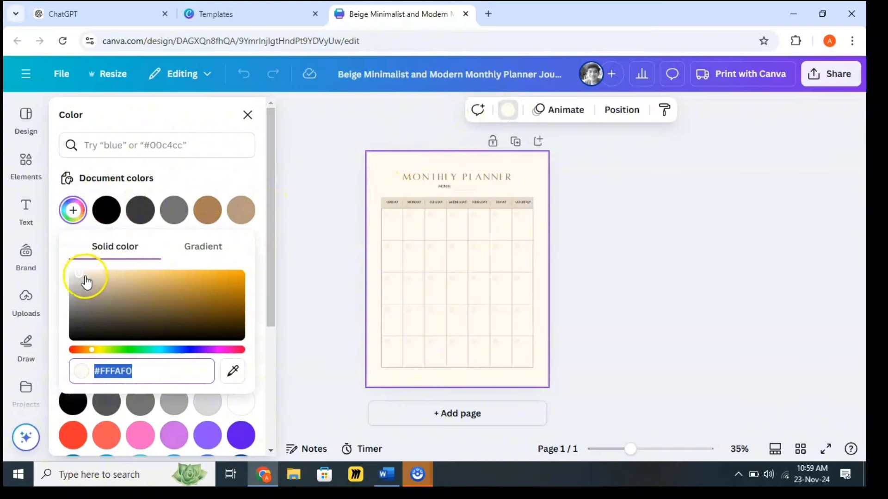
left_click_drag(83, 282, 144, 275)
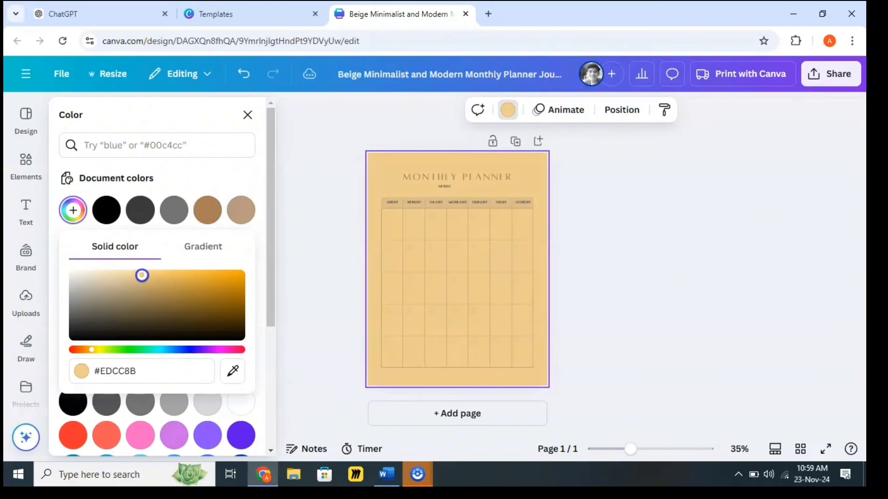
left_click(207, 349)
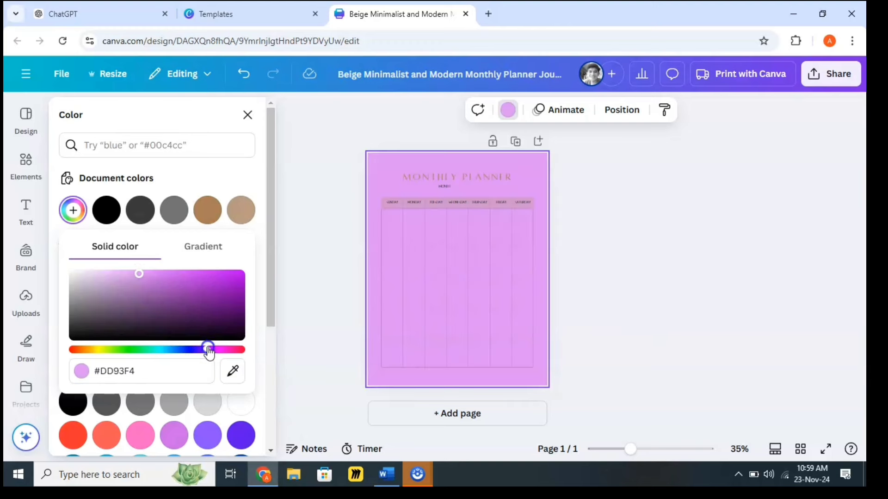
left_click_drag(138, 273, 85, 271)
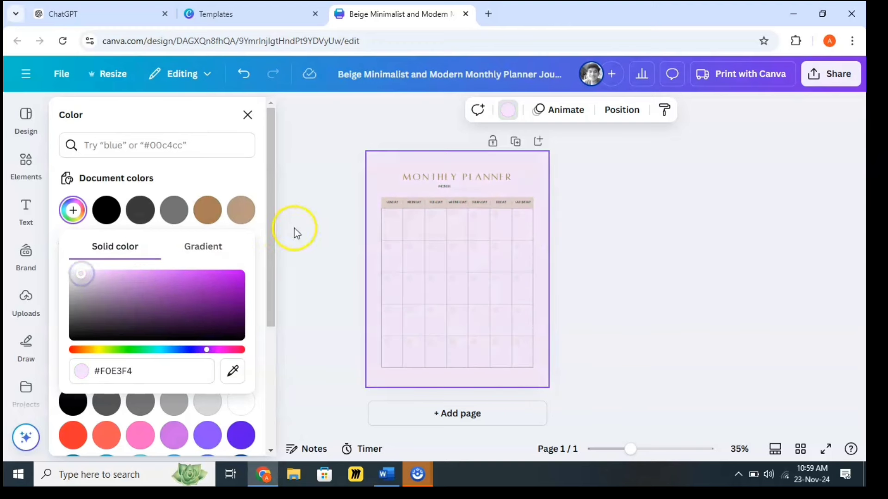
left_click(346, 191)
Step: Set the font of the MONTHLY PLANNER title to League Spartan
left_click(409, 180)
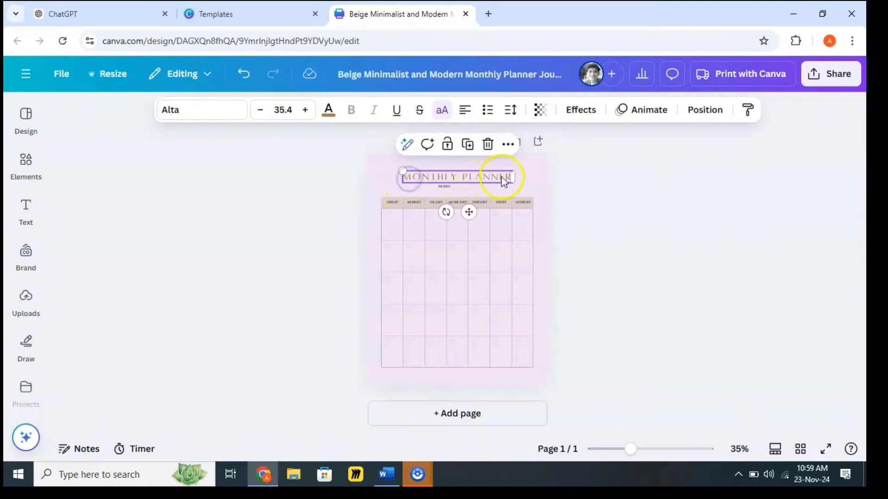
left_click_drag(515, 178, 515, 178)
double_click(515, 178)
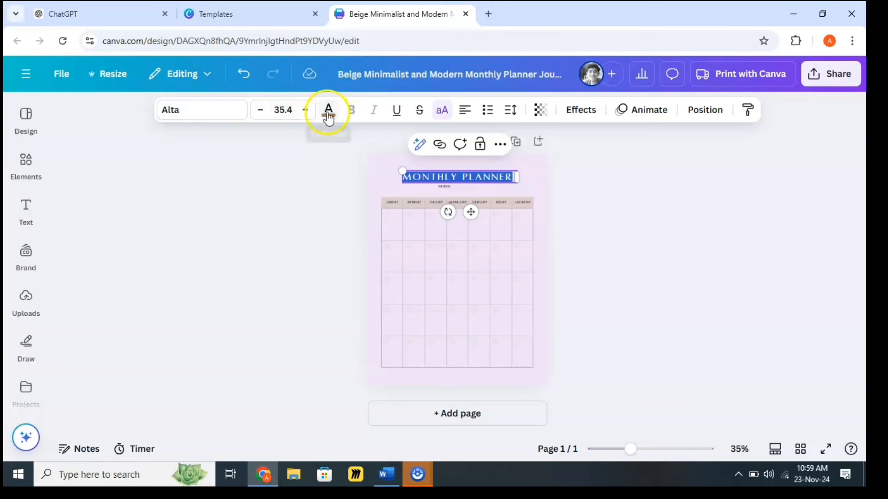
left_click(225, 111)
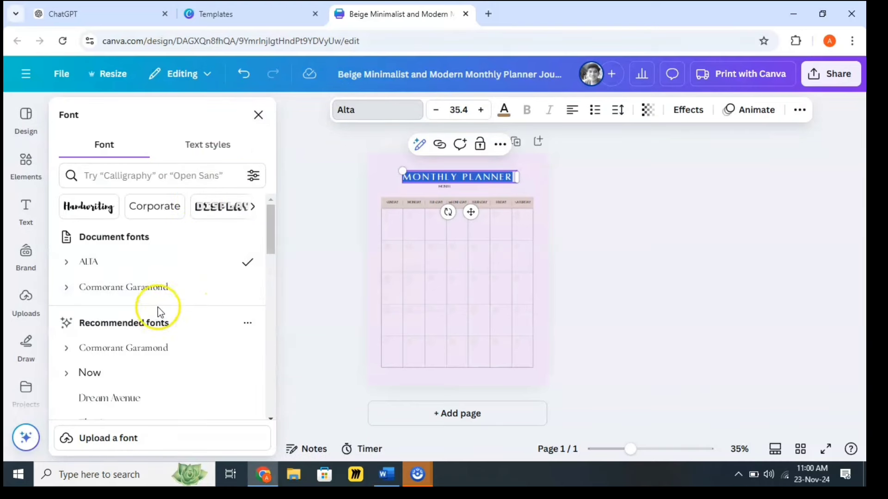
scroll(159, 310, "down", 6)
left_click(144, 263)
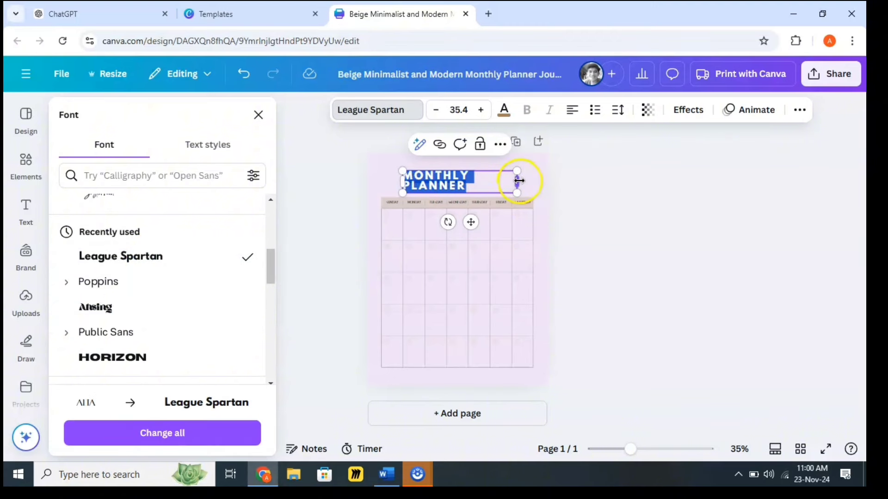
Step: Widen the title's text box to fit one line, scale the text down to size 29.7, and centre it near the page's upper edge
left_click_drag(520, 180, 551, 180)
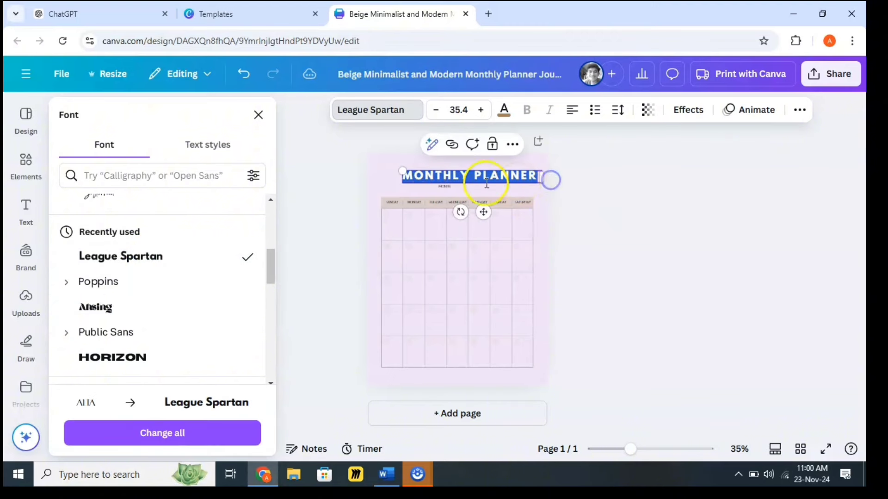
left_click_drag(403, 171, 424, 173)
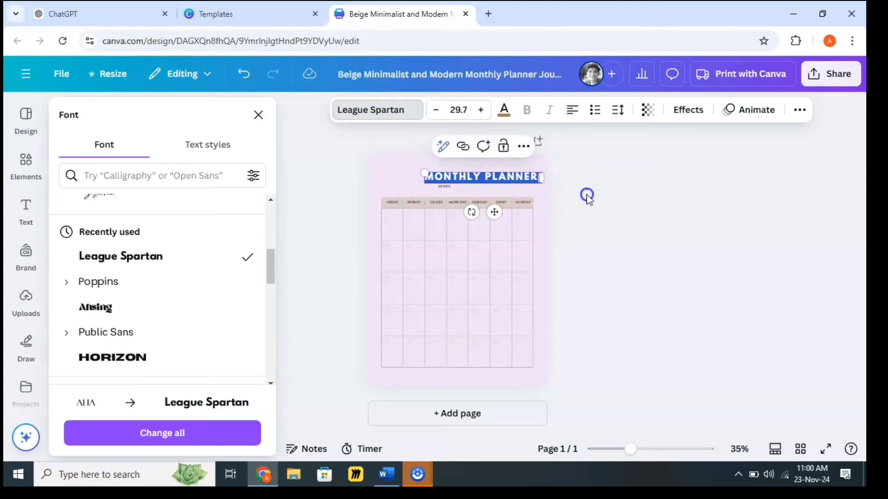
left_click(587, 196)
left_click(584, 193)
left_click_drag(511, 175, 481, 170)
Step: Recolour the MONTHLY PLANNER title with the dark violet from the default solid colours
double_click(513, 173)
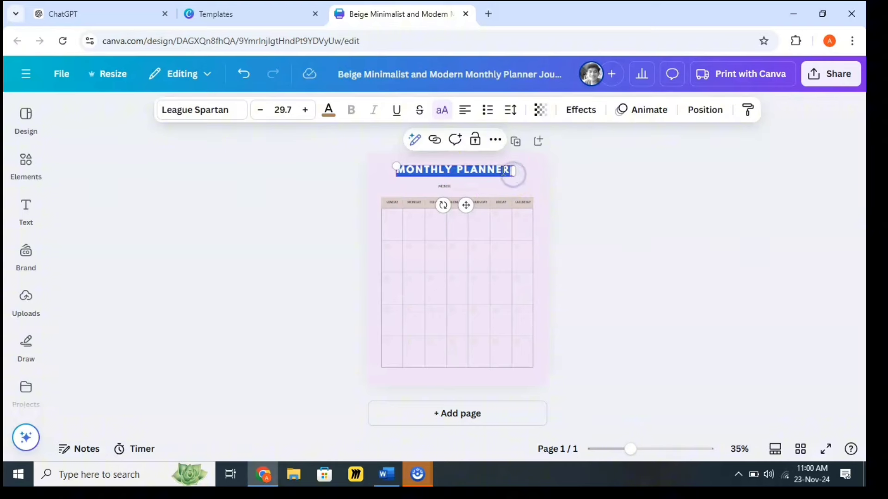
left_click(329, 110)
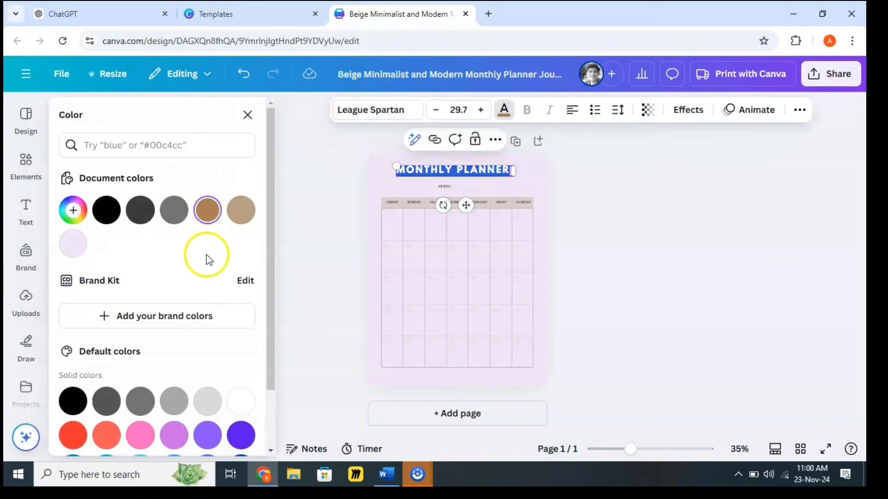
scroll(207, 258, "down", 2)
left_click(248, 367)
left_click(361, 152)
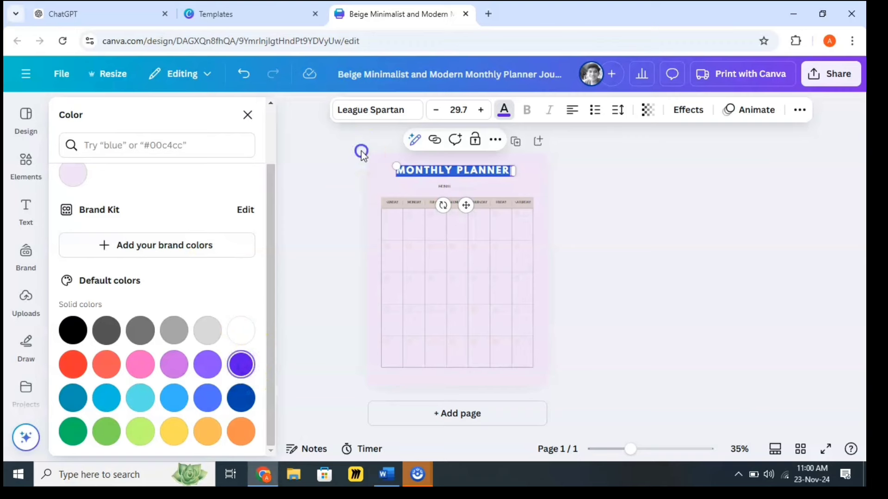
left_click(351, 151)
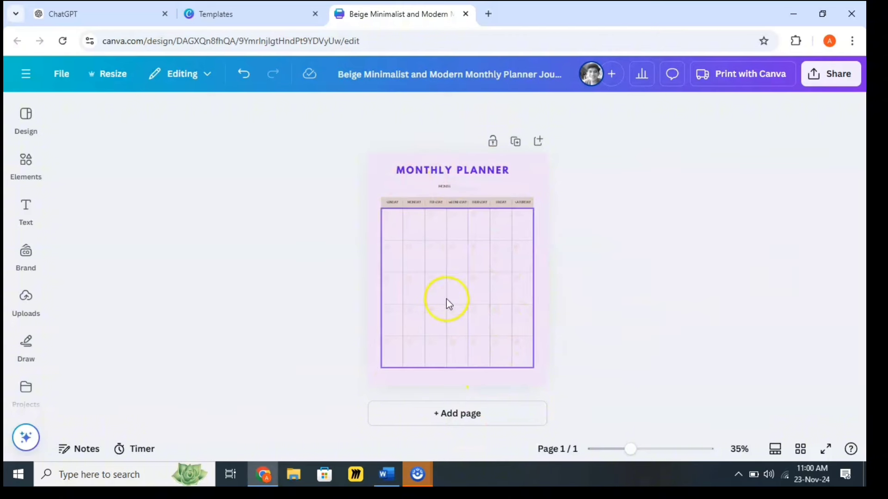
Step: Choose PDF Standard as the design's download file type, then return to the sharing options without downloading
left_click(534, 169)
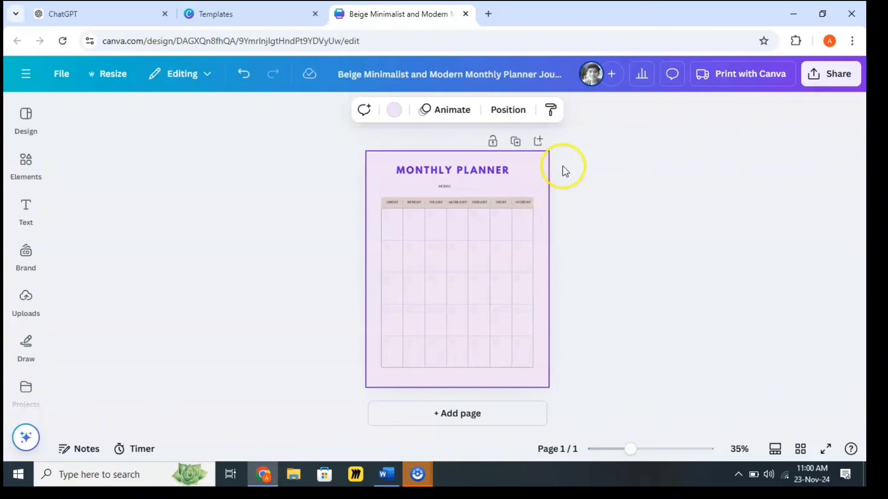
left_click(809, 78)
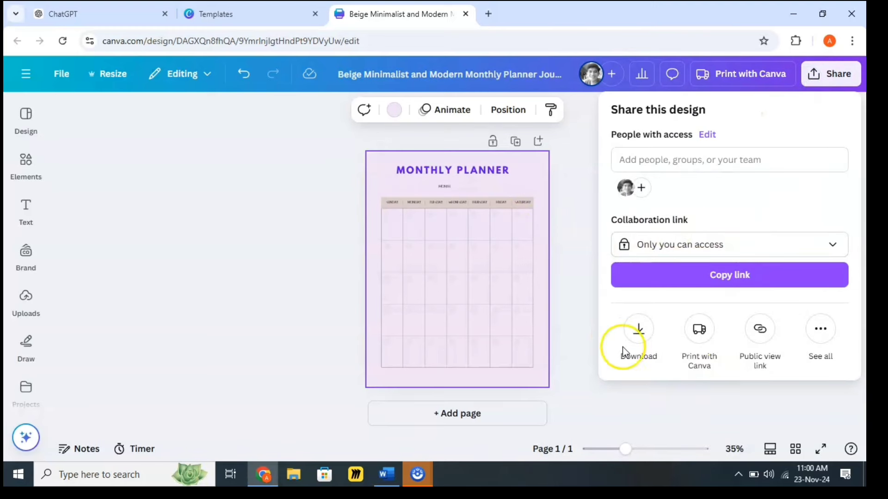
left_click(640, 331)
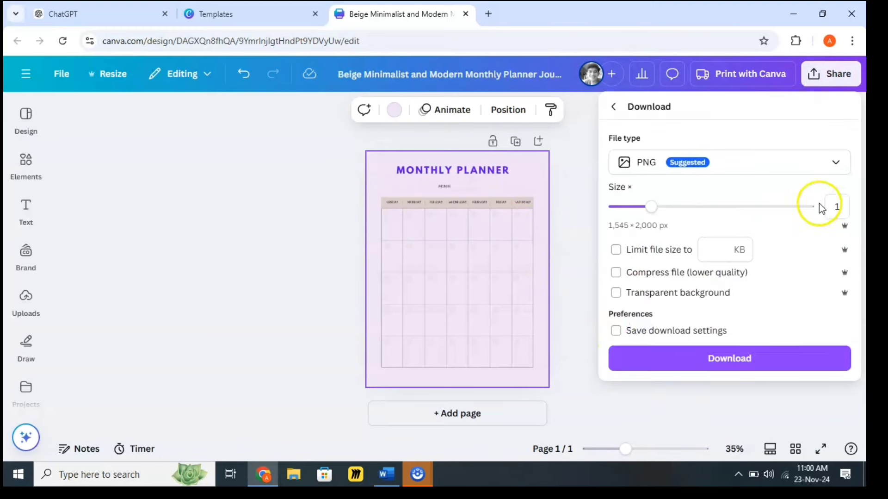
left_click(826, 166)
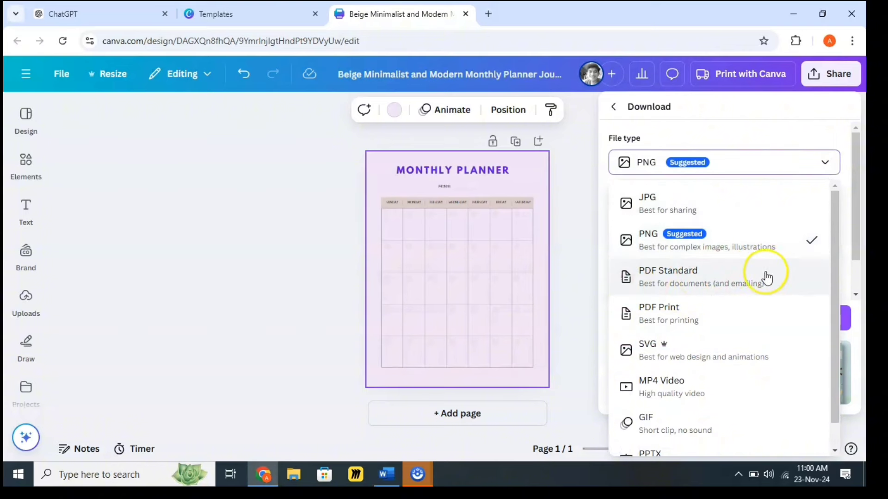
left_click(660, 276)
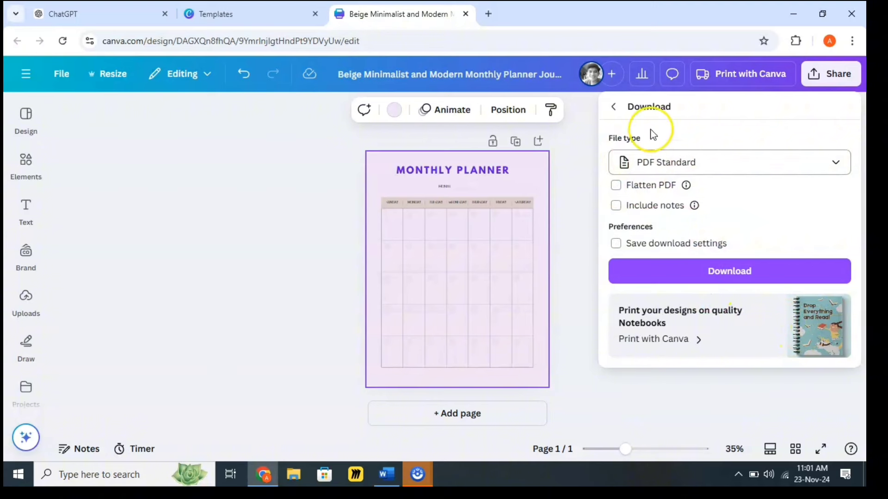
left_click(613, 109)
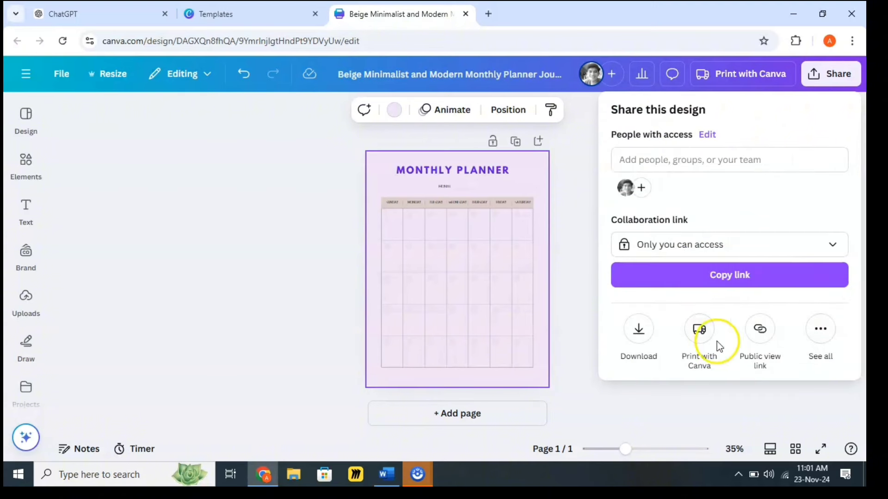
Step: Create a public template link for the planner design and copy it
left_click(820, 330)
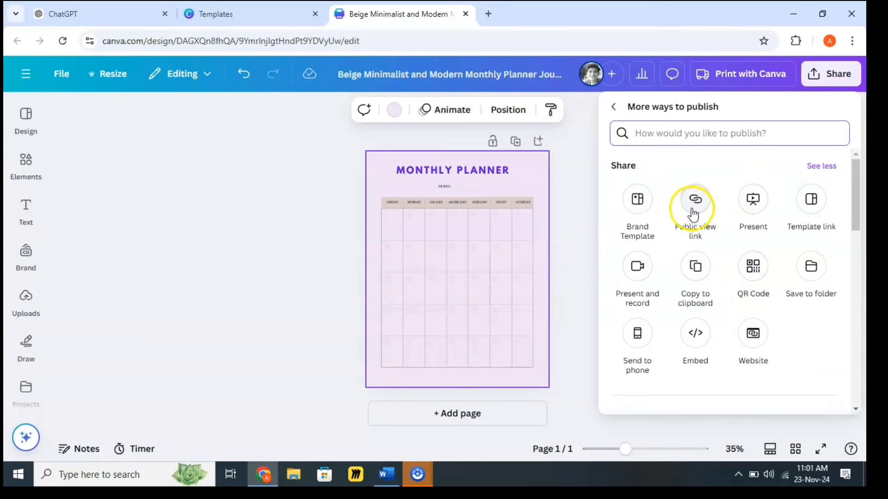
left_click(813, 203)
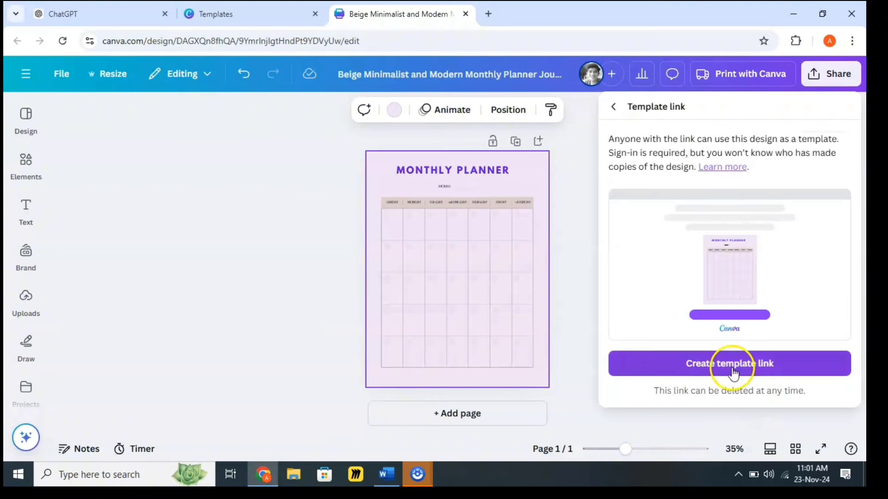
left_click(734, 379)
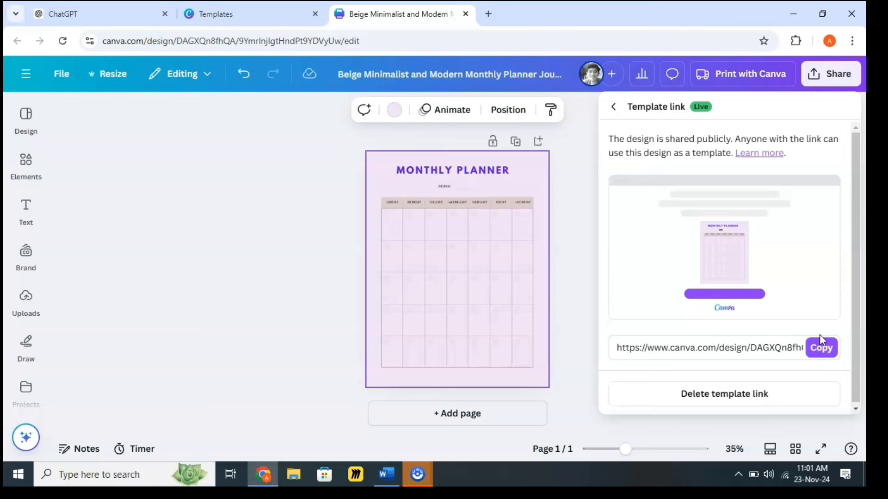
left_click(823, 348)
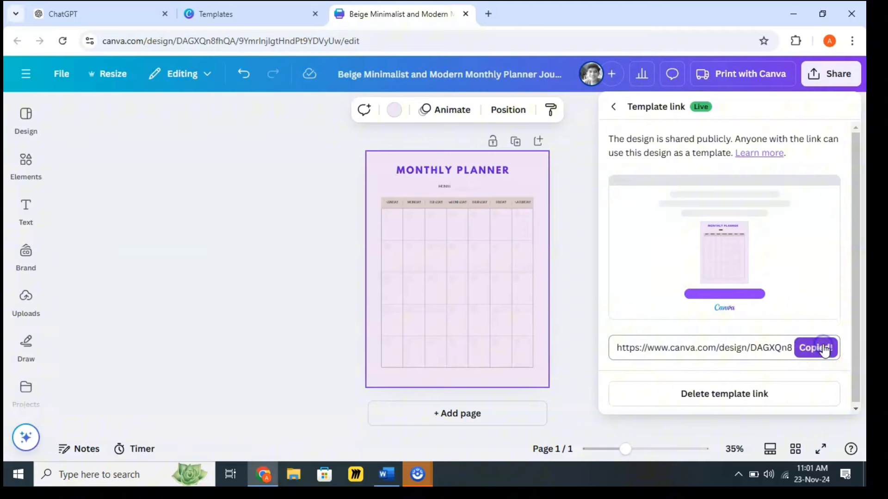
Step: Open the copied template link in a new browser tab
left_click(490, 14)
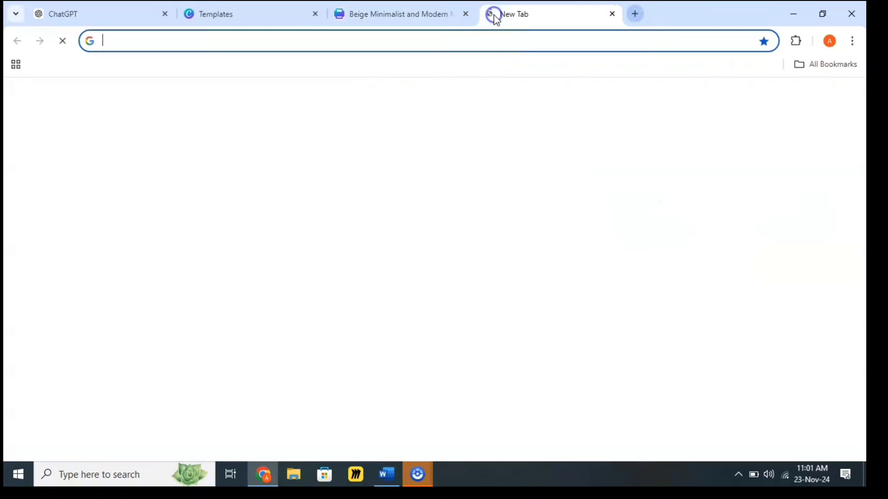
left_click(162, 37)
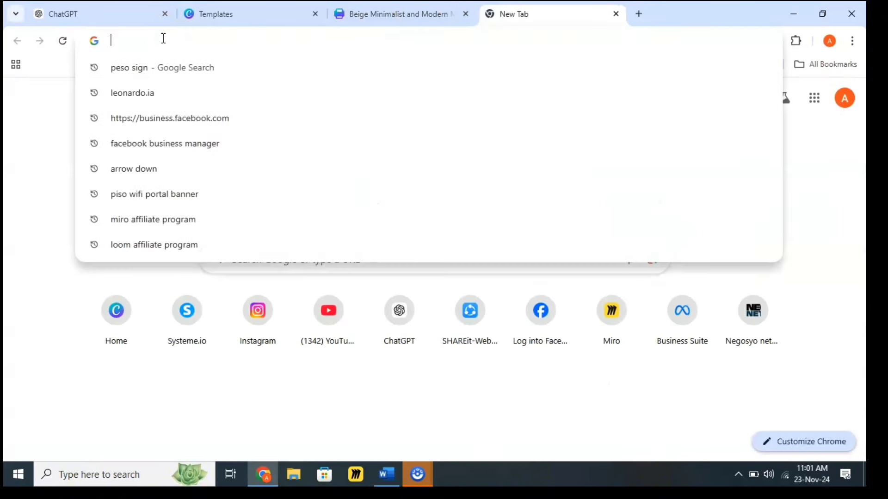
key("ctrl+v")
key("Return")
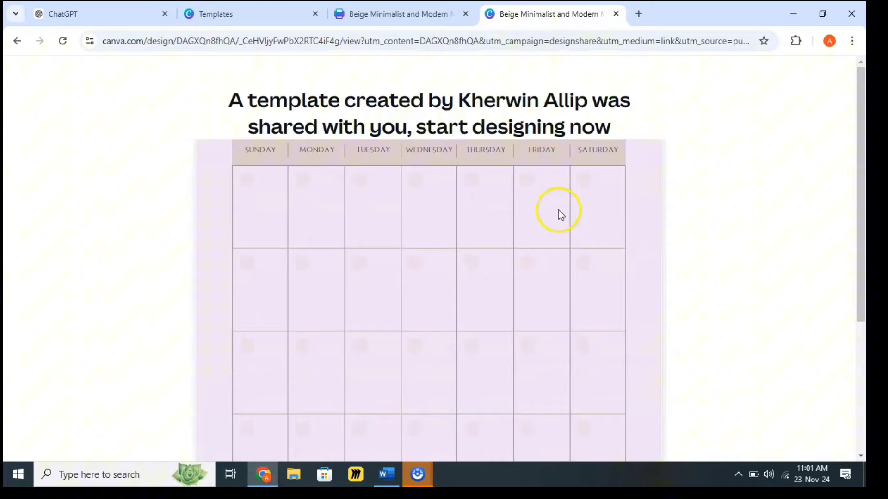
Step: Examine the shared template page from top to bottom, including its heading, planner preview and options for editing or reusing the template
scroll(487, 187, "down", 5)
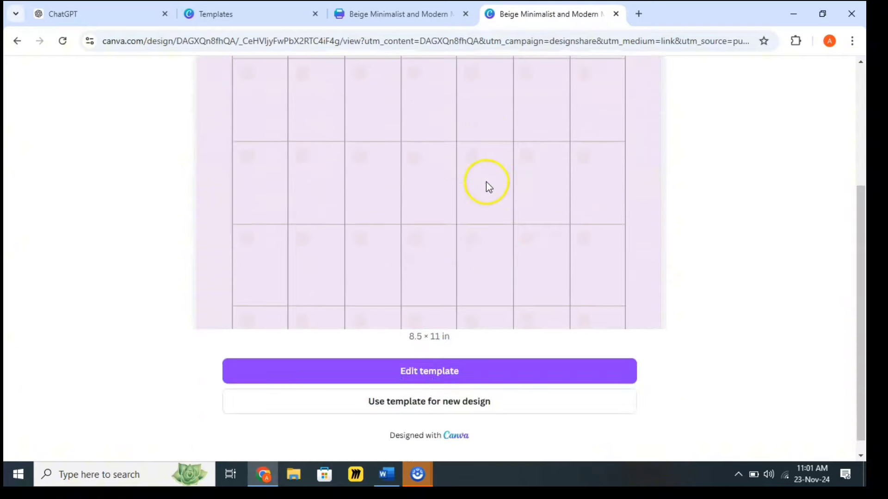
scroll(488, 184, "up", 5)
scroll(444, 123, "down", 4)
scroll(390, 150, "up", 4)
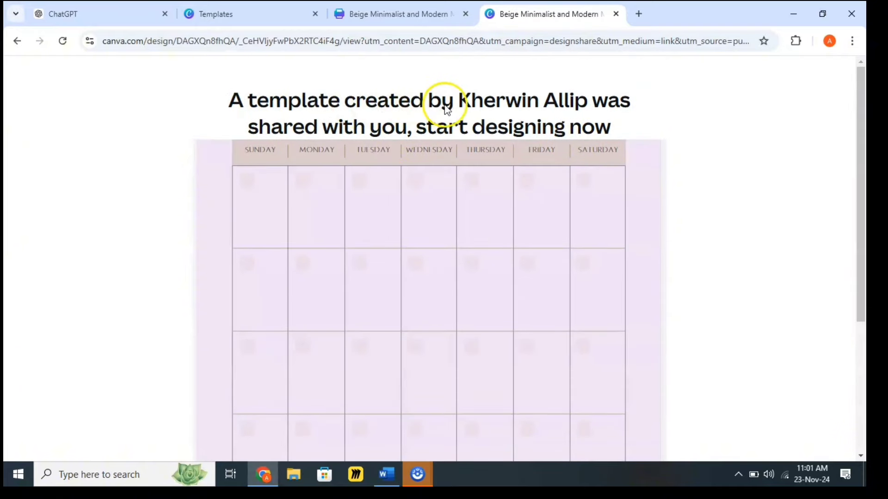
scroll(460, 143, "down", 4)
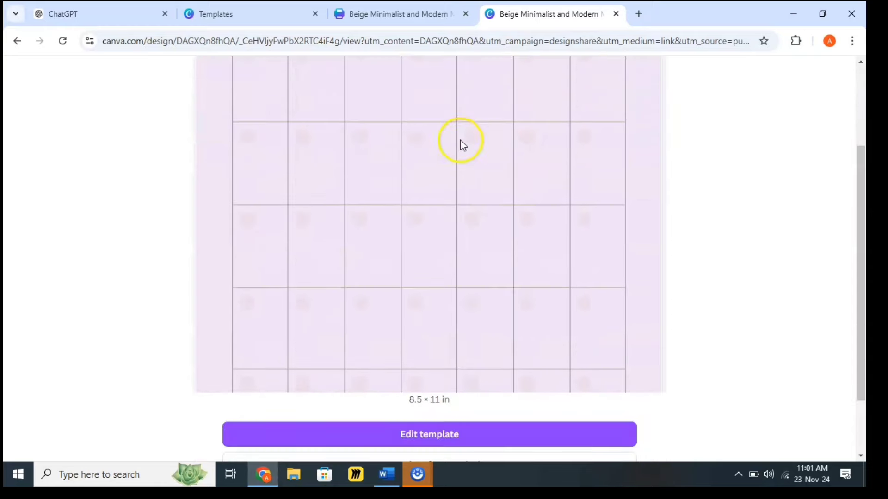
scroll(458, 139, "up", 4)
scroll(460, 141, "down", 5)
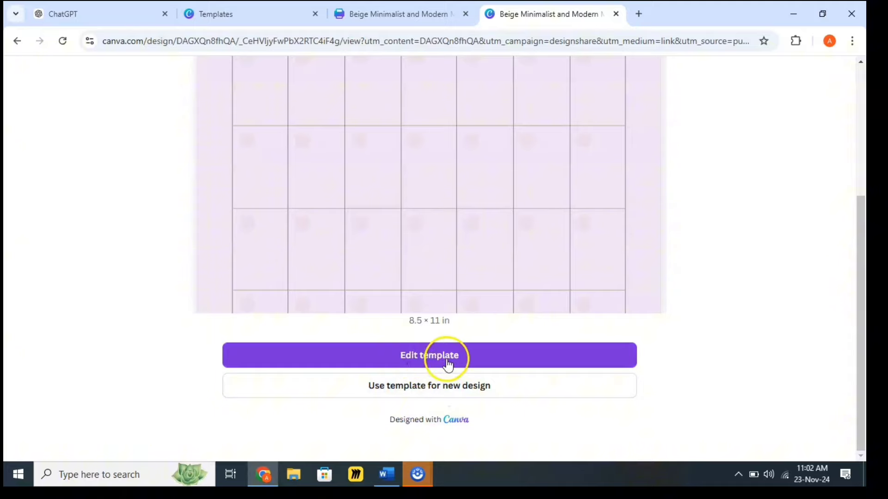
scroll(505, 240, "up", 5)
scroll(369, 172, "down", 5)
scroll(445, 238, "up", 5)
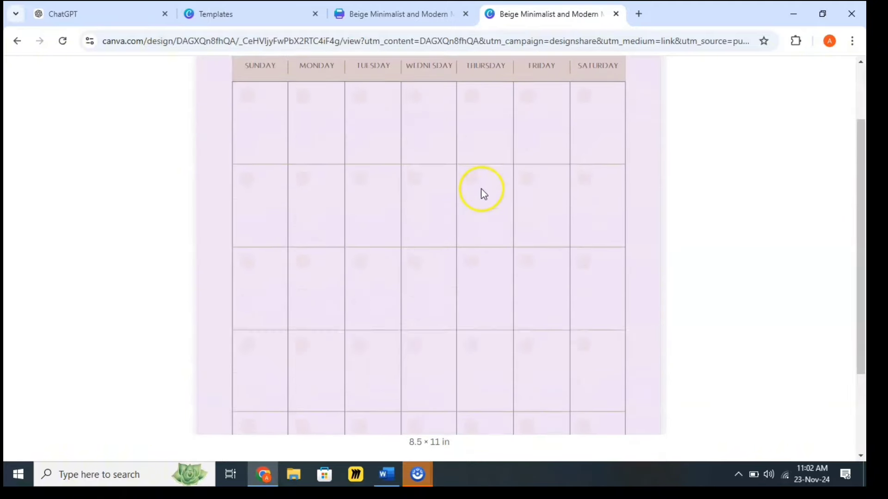
scroll(428, 193, "down", 5)
scroll(500, 278, "up", 5)
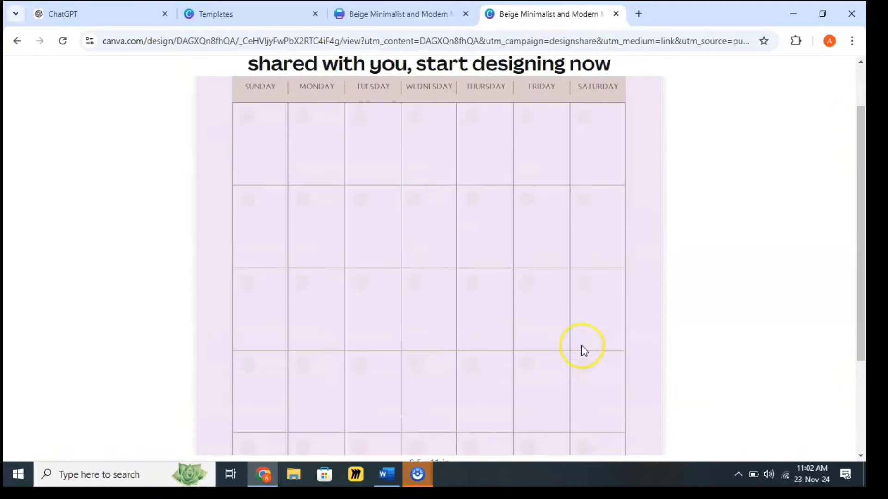
scroll(484, 212, "down", 5)
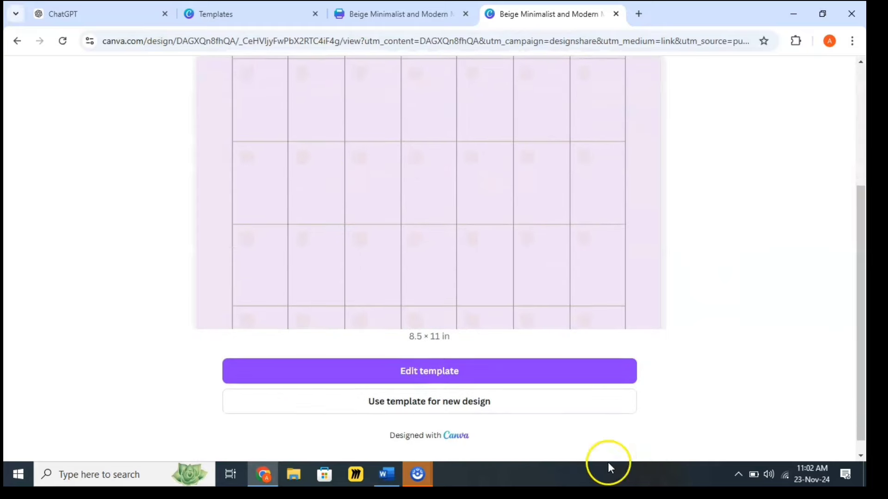
scroll(390, 96, "up", 4)
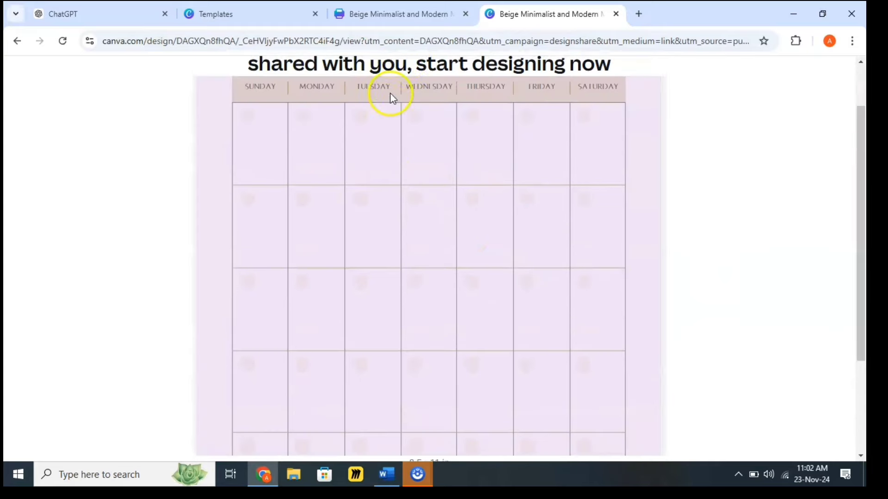
Step: Return to the planner design in the editor and dismiss the template link options
left_click(376, 11)
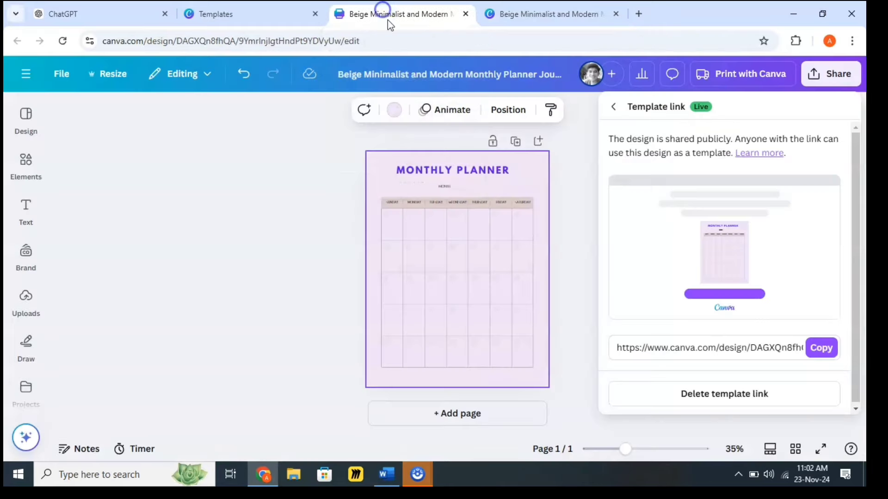
left_click(566, 234)
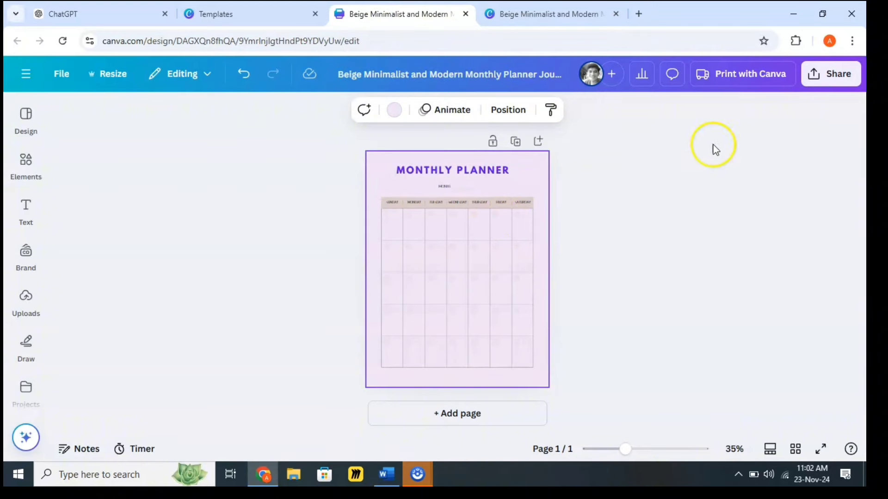